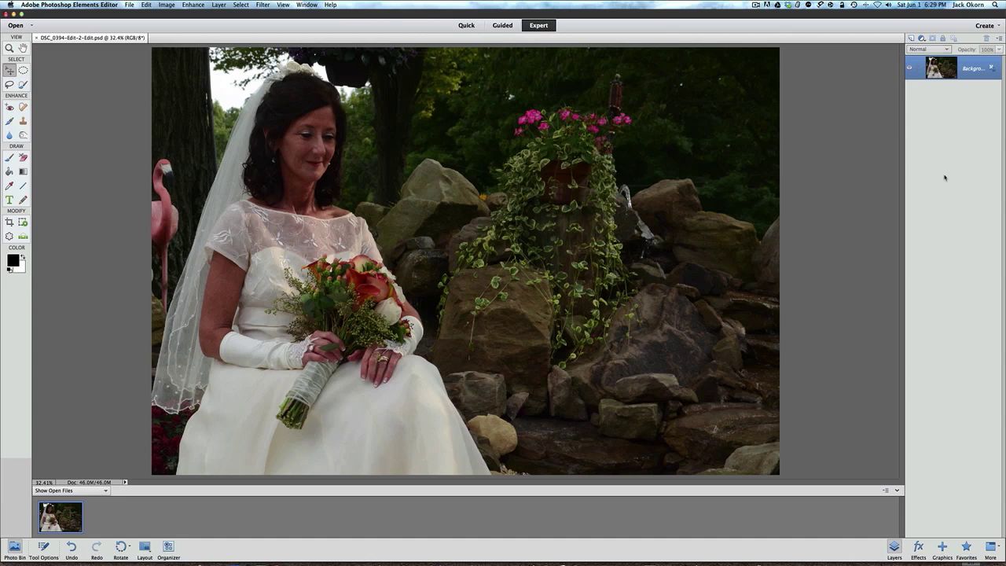
Step: Duplicate the background photo layer with Cmd+J and rename the copy from Layer 1 to 'BW'
{"action": "key", "text": "super+j"}
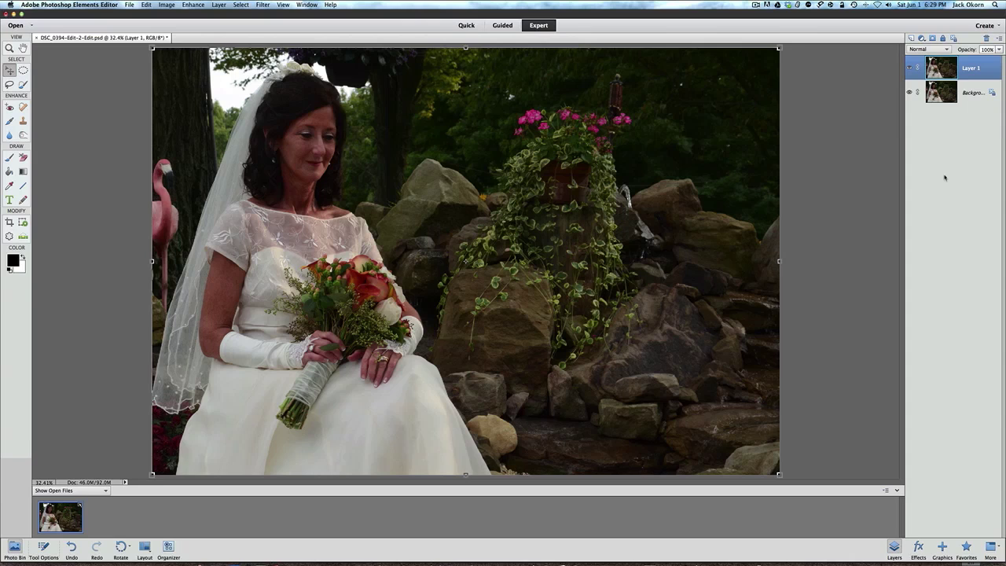
{"action": "left_click", "coordinate": [940, 94]}
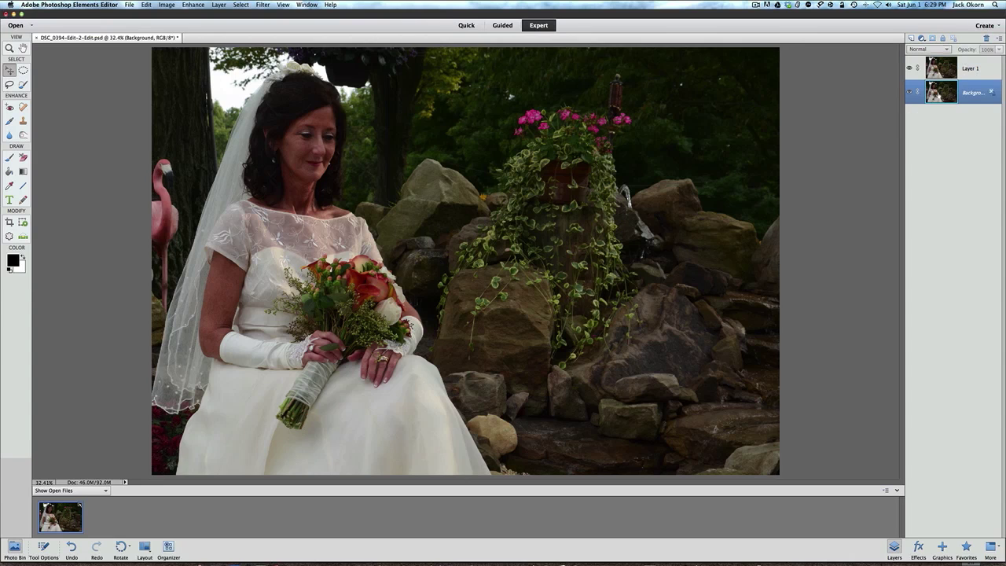
{"action": "left_click", "coordinate": [944, 71]}
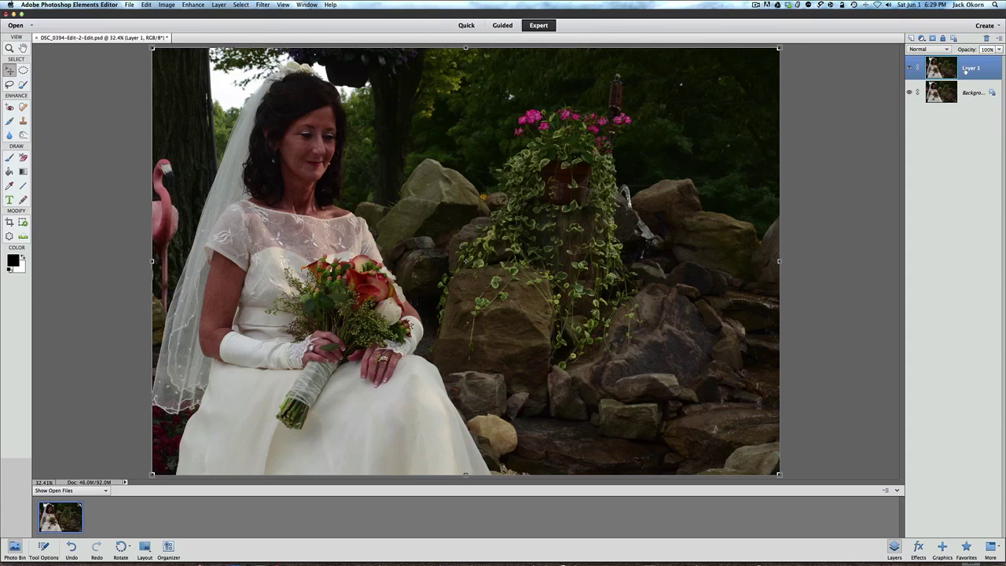
{"action": "right_click", "coordinate": [967, 72]}
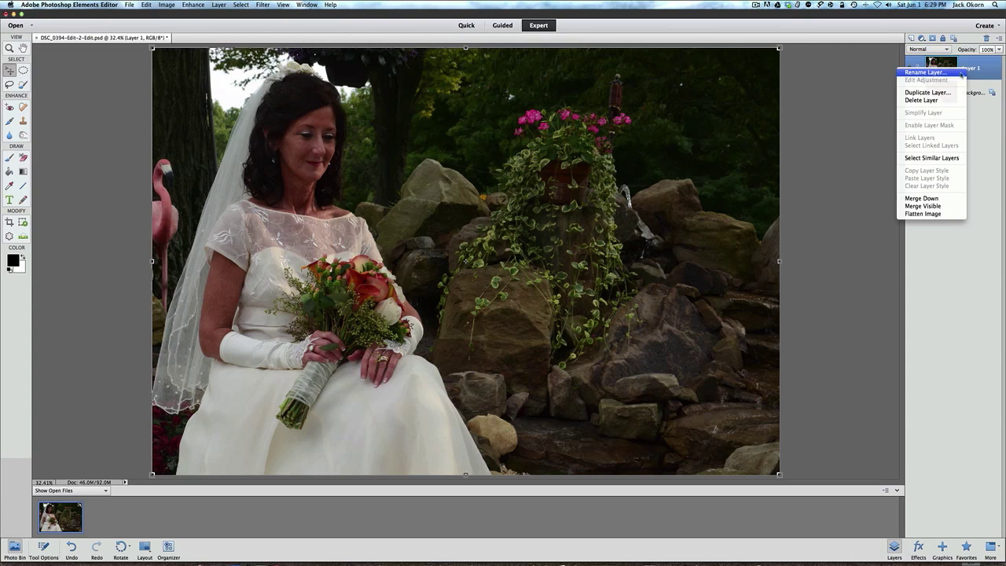
{"action": "left_click", "coordinate": [926, 72]}
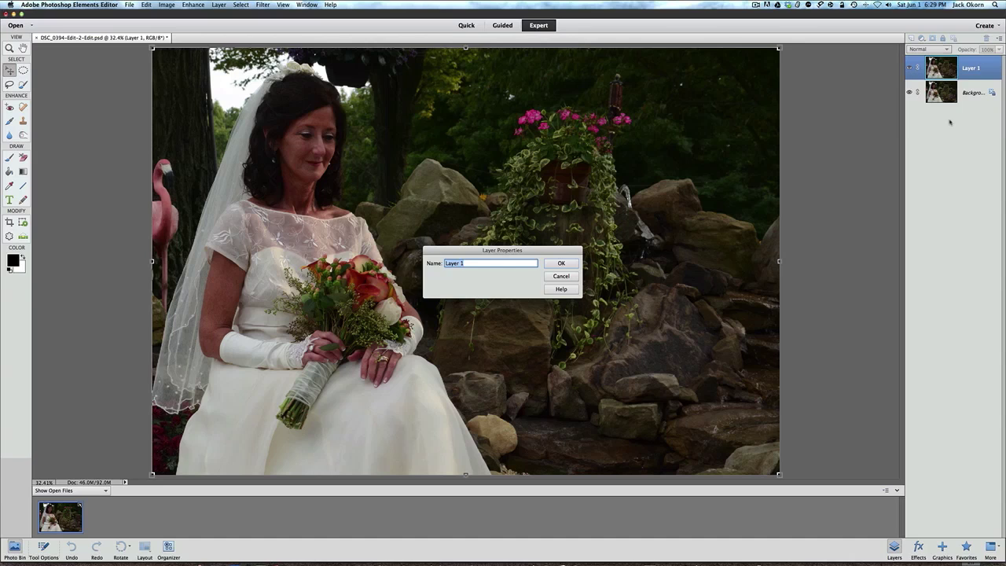
{"action": "type", "text": "BW"}
{"action": "left_click", "coordinate": [560, 264]}
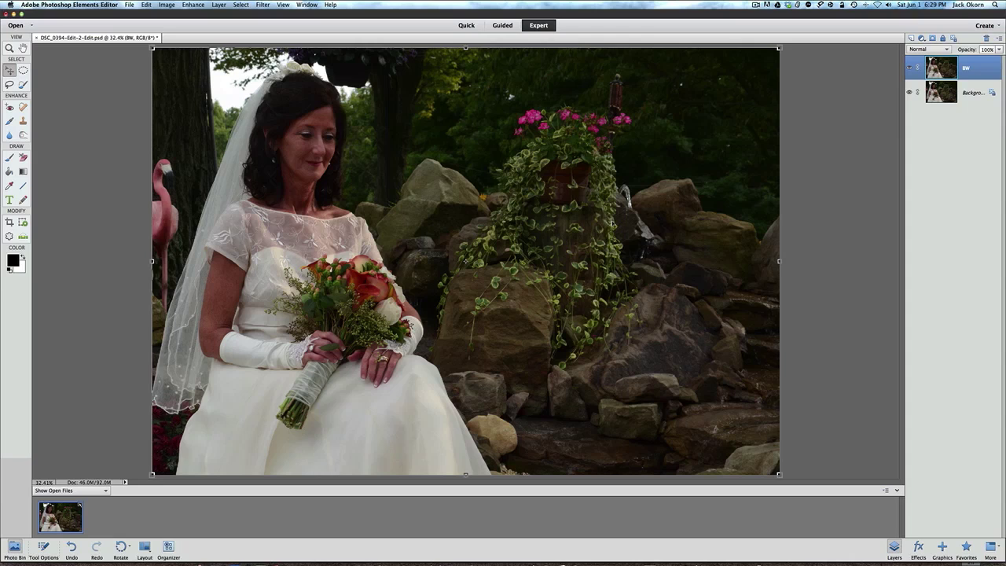
Step: In Convert to Black and White, choose the Scenic Landscape style and raise Contrast to +27
{"action": "left_click", "coordinate": [169, 5]}
{"action": "mouse_move", "coordinate": [191, 7]}
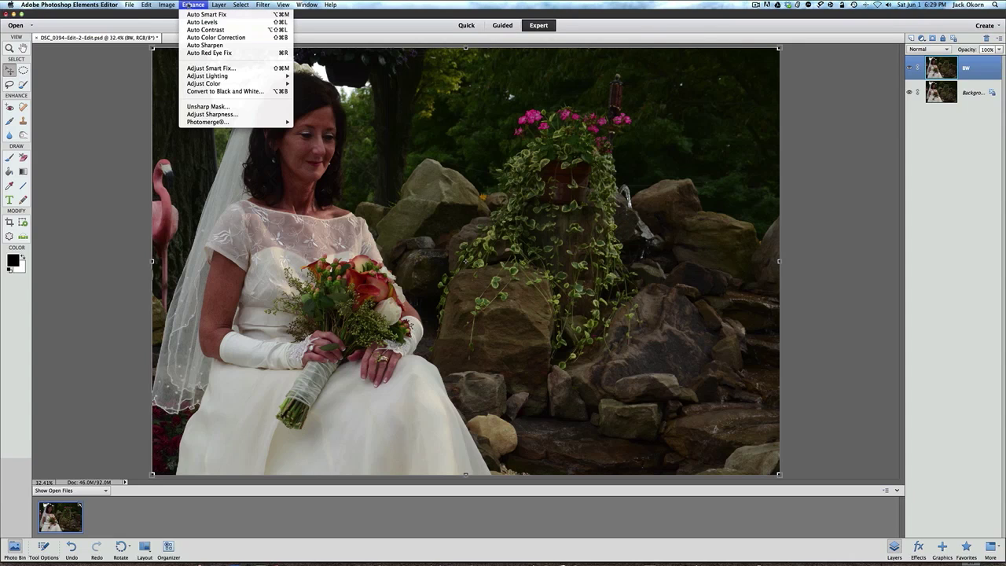
{"action": "left_click", "coordinate": [202, 92]}
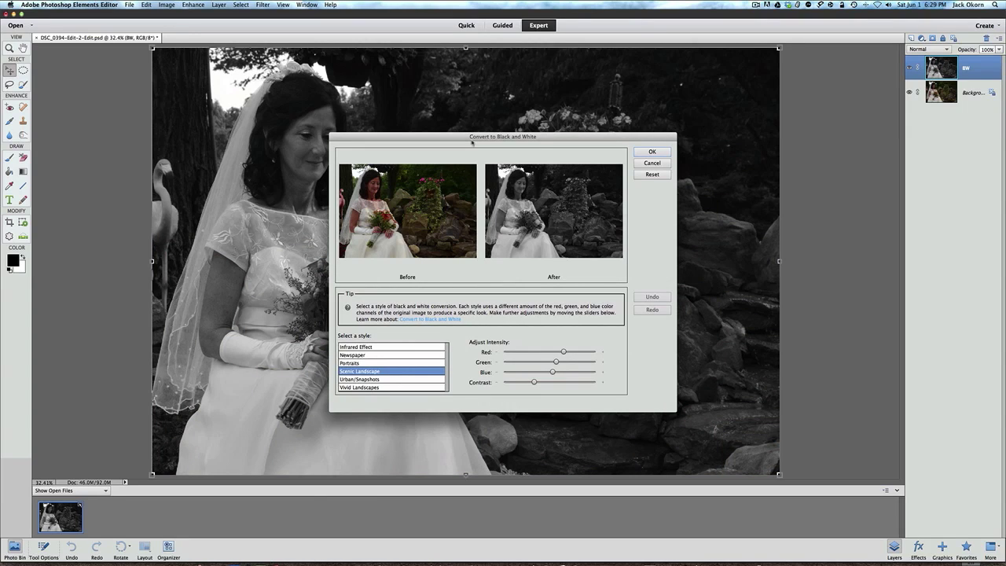
{"action": "left_click_drag", "start_coordinate": [473, 136], "coordinate": [469, 105]}
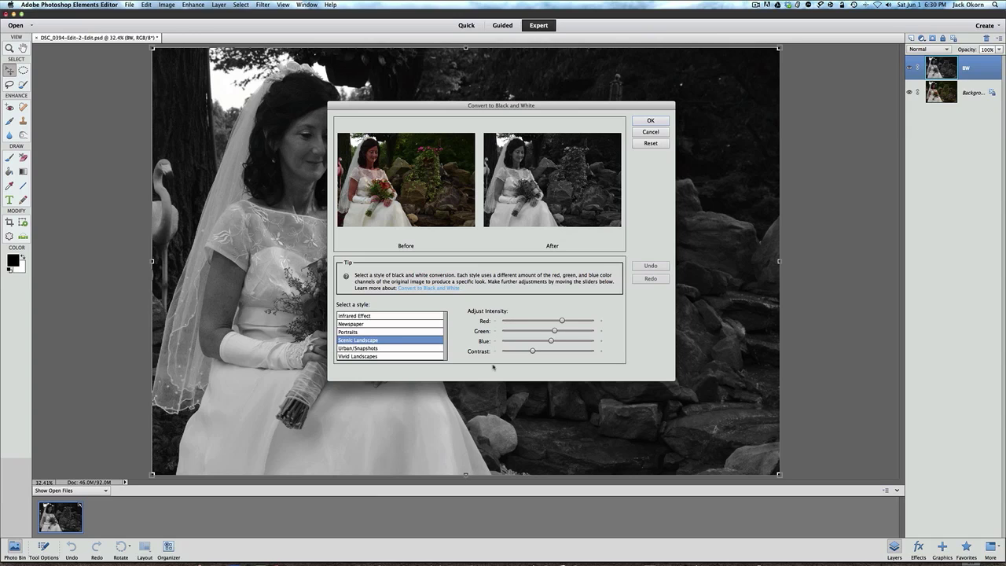
{"action": "left_click_drag", "start_coordinate": [531, 351], "coordinate": [542, 351]}
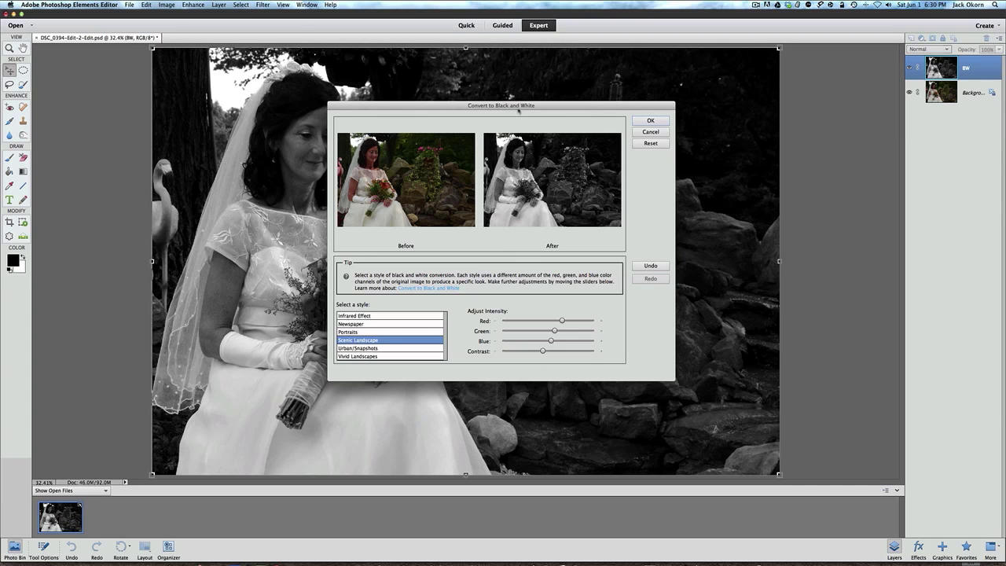
{"action": "left_click_drag", "start_coordinate": [520, 106], "coordinate": [707, 65]}
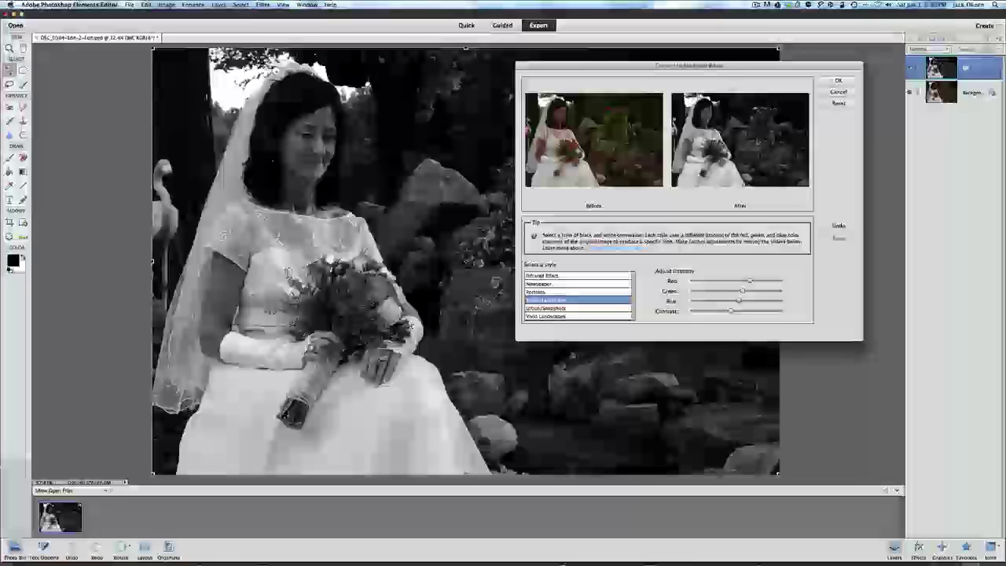
{"action": "left_click_drag", "start_coordinate": [731, 312], "coordinate": [737, 311]}
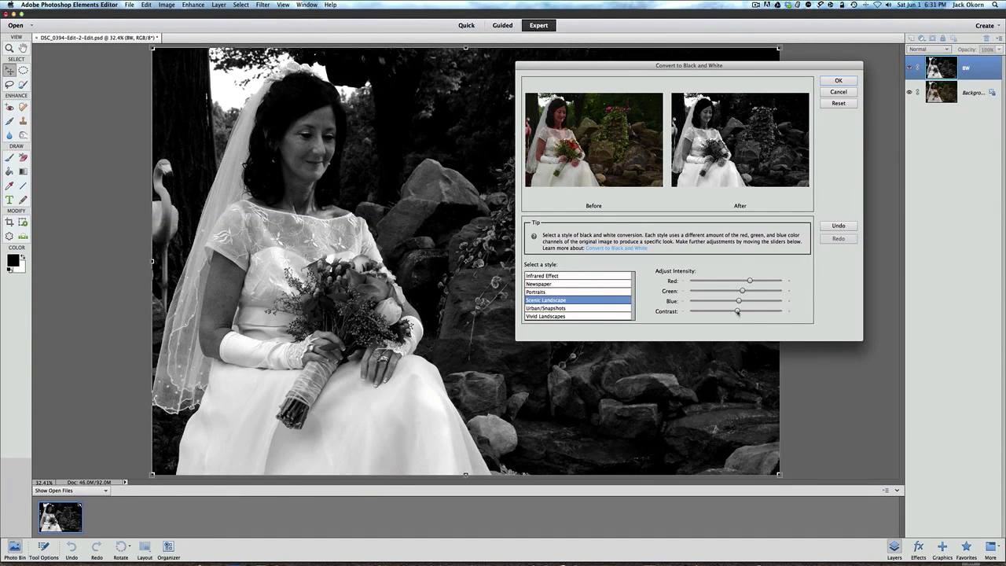
{"action": "mouse_move", "coordinate": [737, 312]}
{"action": "left_mouse_down"}
{"action": "mouse_move", "coordinate": [706, 313]}
{"action": "mouse_move", "coordinate": [737, 312]}
{"action": "left_mouse_up"}
{"action": "left_click_drag", "start_coordinate": [737, 312], "coordinate": [737, 312]}
Step: Apply the conversion, add a white layer mask to BW, and toggle BW's visibility to compare
{"action": "left_click", "coordinate": [839, 81]}
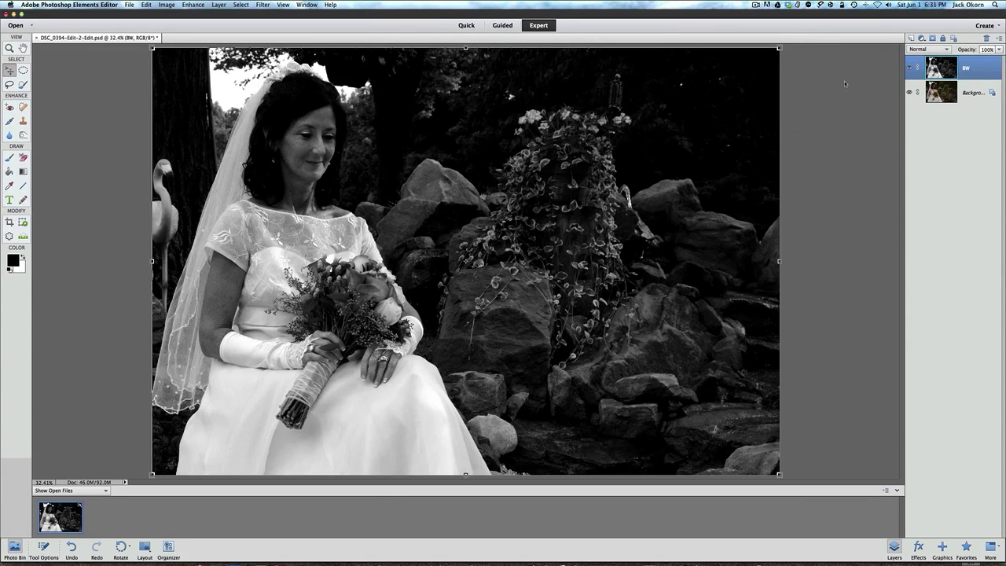
{"action": "left_click", "coordinate": [932, 38]}
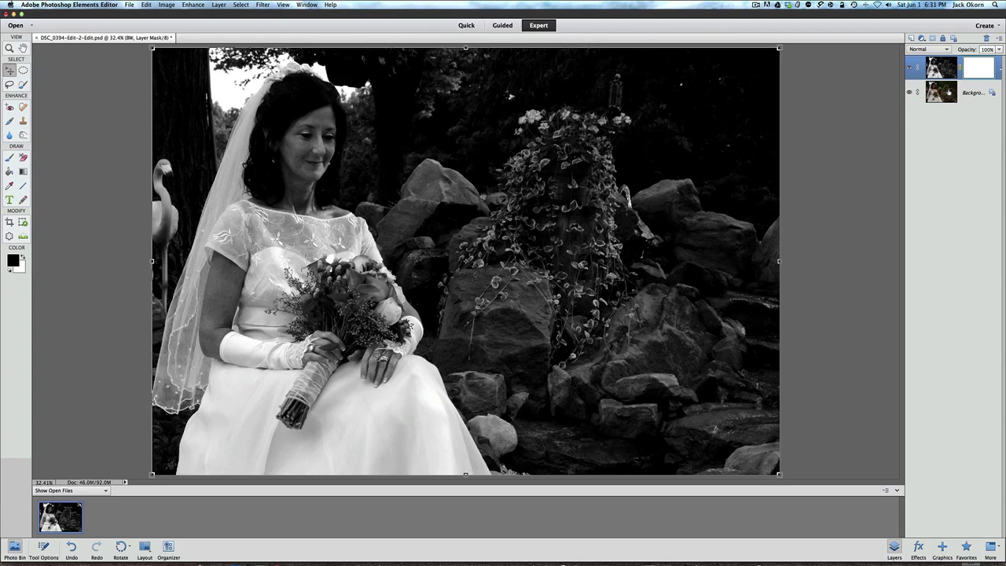
{"action": "left_click", "coordinate": [911, 69]}
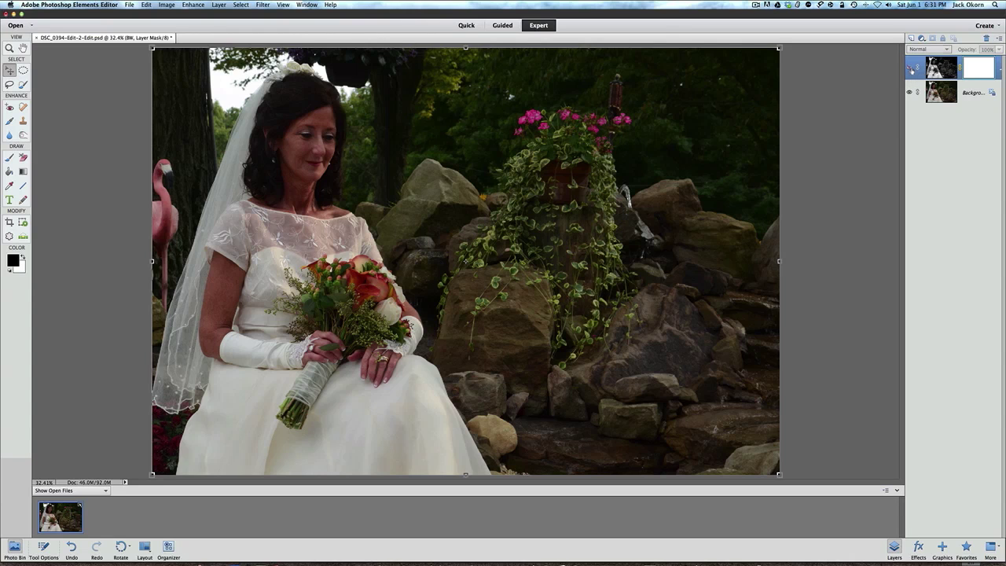
{"action": "left_click", "coordinate": [910, 68]}
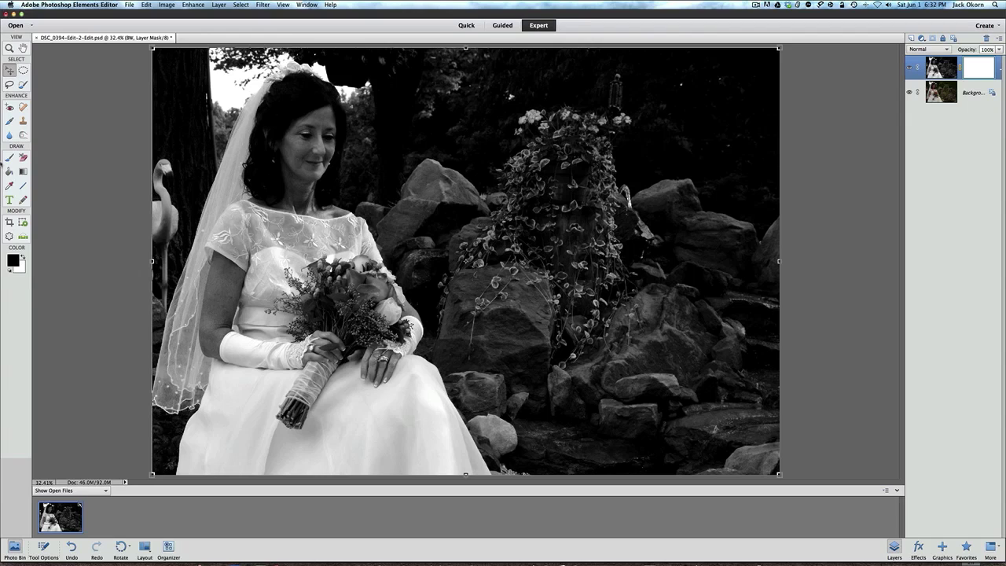
Step: Select the Brush tool and enlarge it to 200 px
{"action": "left_click", "coordinate": [9, 158]}
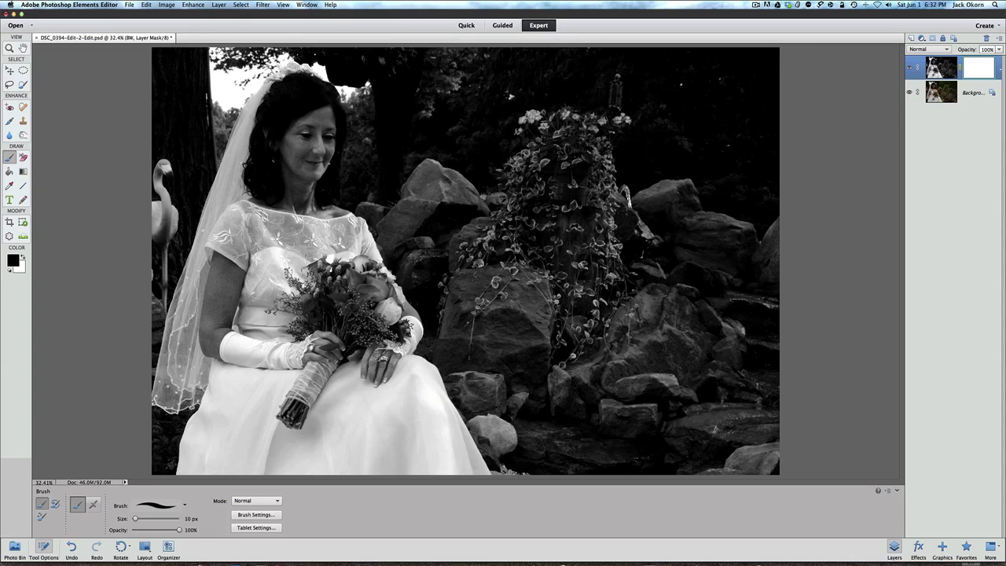
{"action": "key", "text": "bracketright"}
{"action": "key", "text": "bracketright"}
{"action": "key", "text": "bracketright"}
{"action": "key", "text": "bracketright"}
{"action": "key", "text": "bracketright"}
{"action": "key", "text": "bracketright"}
{"action": "key", "text": "bracketright"}
{"action": "key", "text": "bracketright"}
{"action": "key", "text": "bracketright"}
{"action": "key", "text": "bracketright"}
{"action": "key", "text": "bracketright"}
{"action": "key", "text": "bracketright"}
{"action": "key", "text": "bracketright"}
{"action": "key", "text": "bracketright"}
{"action": "key", "text": "bracketright"}
{"action": "key", "text": "bracketright"}
Step: Paint black on the mask over the red roses and right-edge leaves, shrinking the brush to 35 px
{"action": "left_click_drag", "start_coordinate": [361, 281], "coordinate": [360, 275]}
{"action": "key", "text": "bracketleft"}
{"action": "key", "text": "bracketleft"}
{"action": "key", "text": "bracketleft"}
{"action": "key", "text": "bracketleft"}
{"action": "key", "text": "bracketleft"}
{"action": "key", "text": "bracketleft"}
{"action": "key", "text": "bracketleft"}
{"action": "key", "text": "bracketleft"}
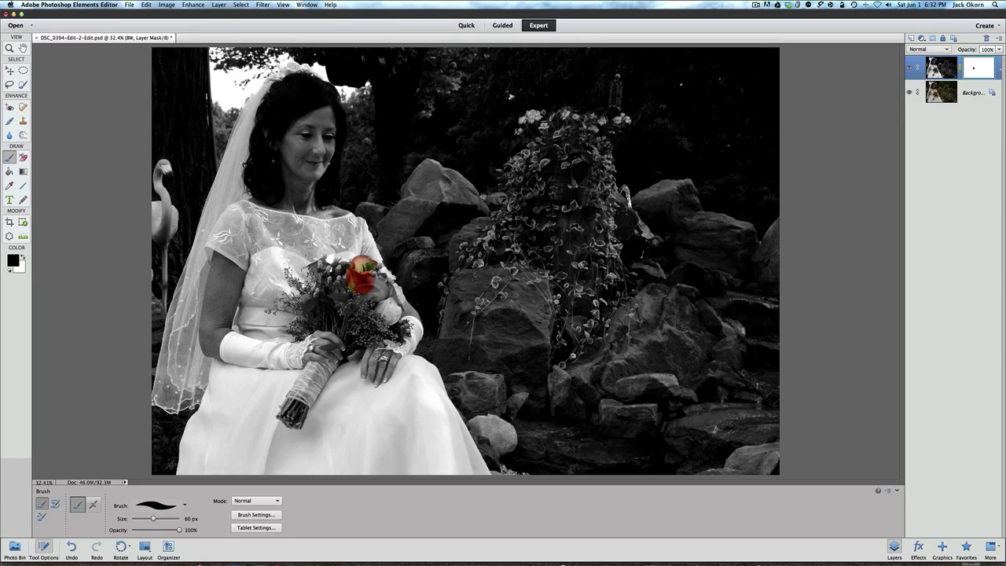
{"action": "mouse_move", "coordinate": [378, 274]}
{"action": "left_mouse_down"}
{"action": "mouse_move", "coordinate": [393, 317]}
{"action": "mouse_move", "coordinate": [388, 306]}
{"action": "left_mouse_up"}
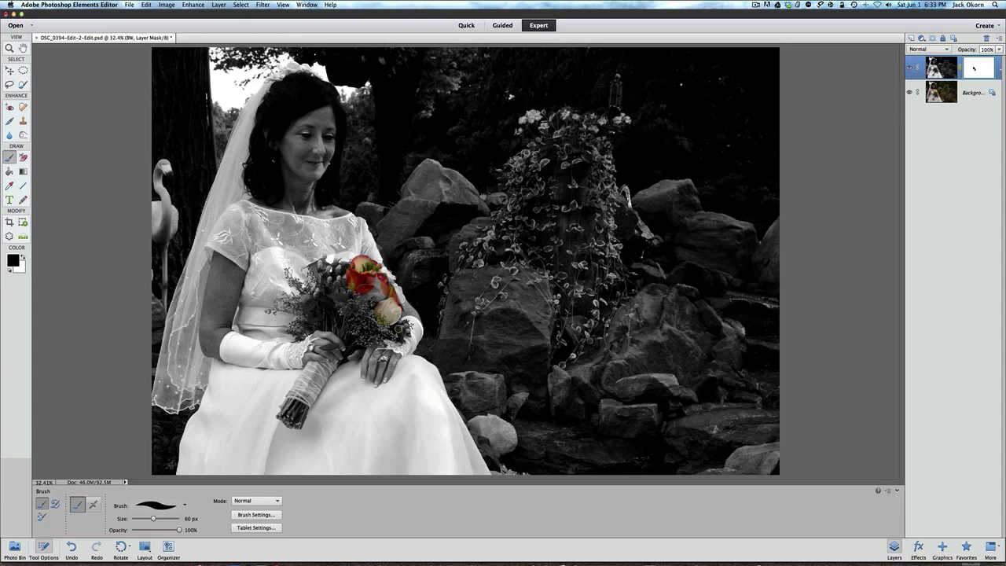
{"action": "mouse_move", "coordinate": [400, 326]}
{"action": "left_mouse_down"}
{"action": "mouse_move", "coordinate": [407, 332]}
{"action": "mouse_move", "coordinate": [371, 336]}
{"action": "mouse_move", "coordinate": [364, 308]}
{"action": "mouse_move", "coordinate": [356, 323]}
{"action": "mouse_move", "coordinate": [378, 291]}
{"action": "mouse_move", "coordinate": [344, 327]}
{"action": "mouse_move", "coordinate": [346, 354]}
{"action": "mouse_move", "coordinate": [335, 330]}
{"action": "mouse_move", "coordinate": [293, 332]}
{"action": "mouse_move", "coordinate": [307, 300]}
{"action": "mouse_move", "coordinate": [312, 314]}
{"action": "mouse_move", "coordinate": [278, 302]}
{"action": "mouse_move", "coordinate": [296, 299]}
{"action": "left_mouse_up"}
{"action": "key", "text": "bracketleft"}
{"action": "key", "text": "bracketleft"}
{"action": "key", "text": "bracketleft"}
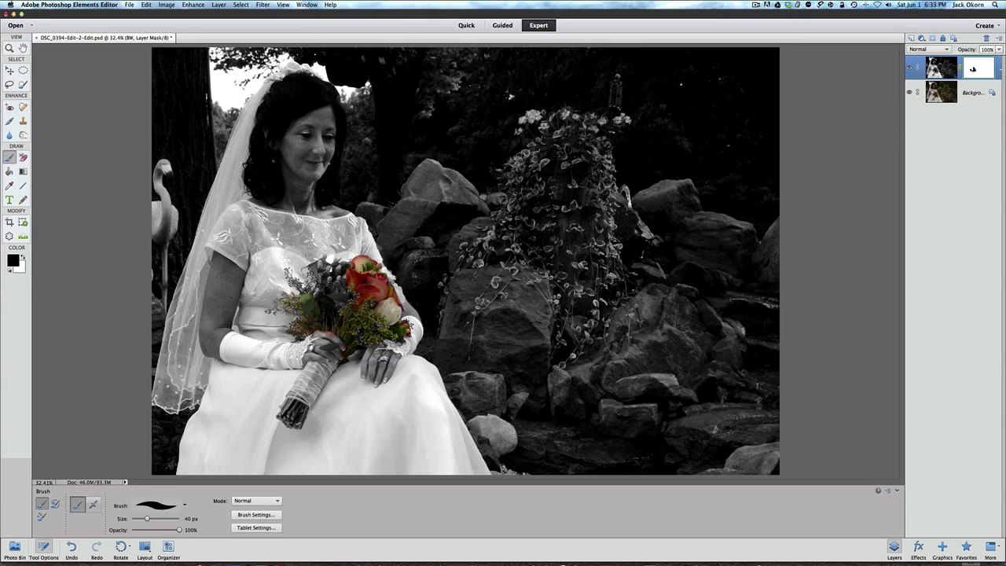
{"action": "key", "text": "bracketleft"}
{"action": "left_click_drag", "start_coordinate": [285, 277], "coordinate": [287, 275]}
Step: Paint the remaining left-side bouquet flowers and greenery into colour, resizing the brush between 20 and 80 px
{"action": "key", "text": "bracketleft"}
{"action": "key", "text": "bracketleft"}
{"action": "key", "text": "bracketleft"}
{"action": "key", "text": "bracketright"}
{"action": "key", "text": "bracketright"}
{"action": "key", "text": "bracketright"}
{"action": "key", "text": "bracketright"}
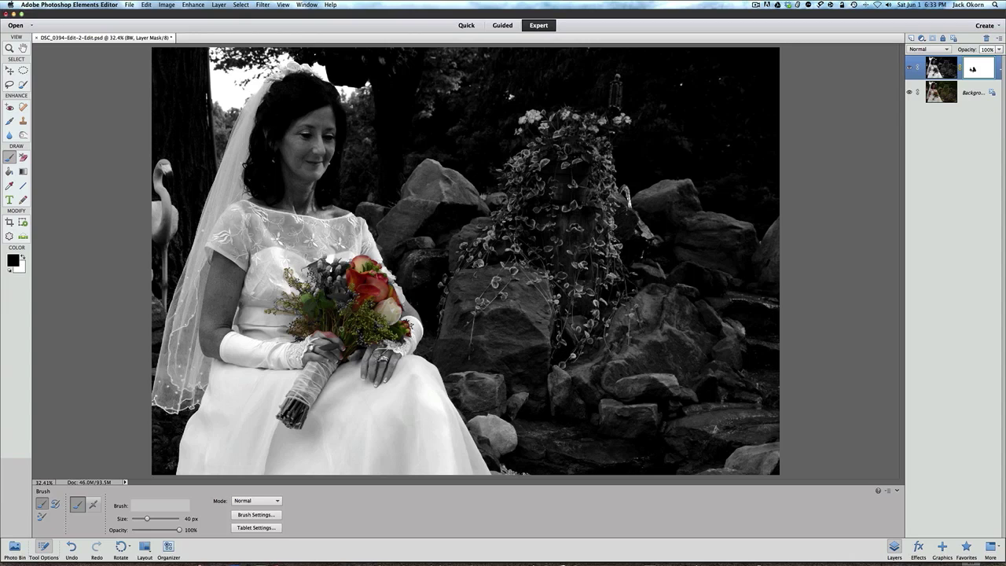
{"action": "key", "text": "bracketright"}
{"action": "key", "text": "bracketright"}
{"action": "key", "text": "bracketright"}
{"action": "key", "text": "bracketright"}
{"action": "key", "text": "bracketright"}
{"action": "key", "text": "bracketright"}
{"action": "key", "text": "bracketright"}
{"action": "key", "text": "bracketright"}
{"action": "left_click_drag", "start_coordinate": [333, 298], "coordinate": [345, 292]}
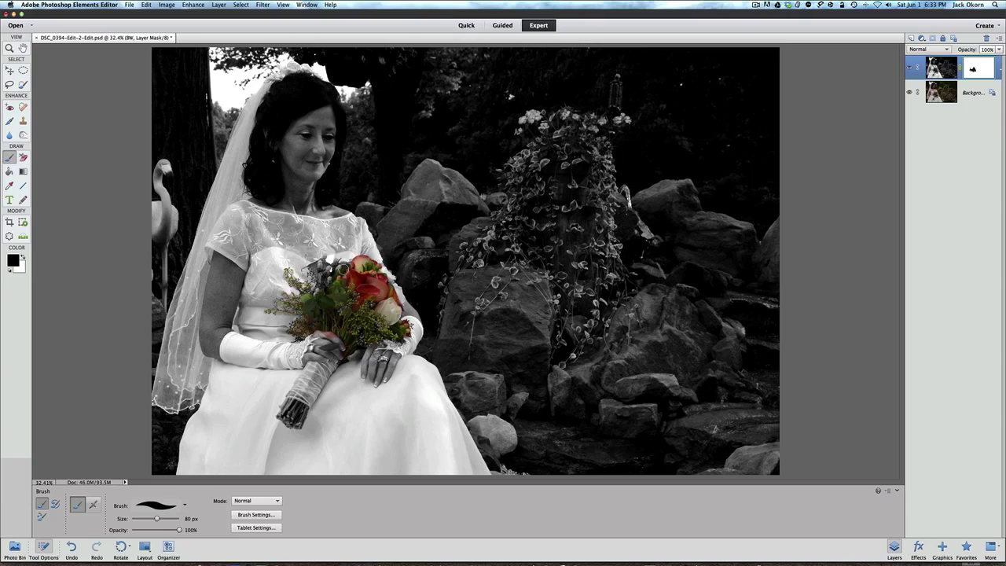
{"action": "key", "text": "bracketleft"}
{"action": "key", "text": "bracketleft"}
{"action": "key", "text": "bracketleft"}
{"action": "key", "text": "bracketleft"}
{"action": "left_click", "coordinate": [324, 257]}
{"action": "key", "text": "bracketleft"}
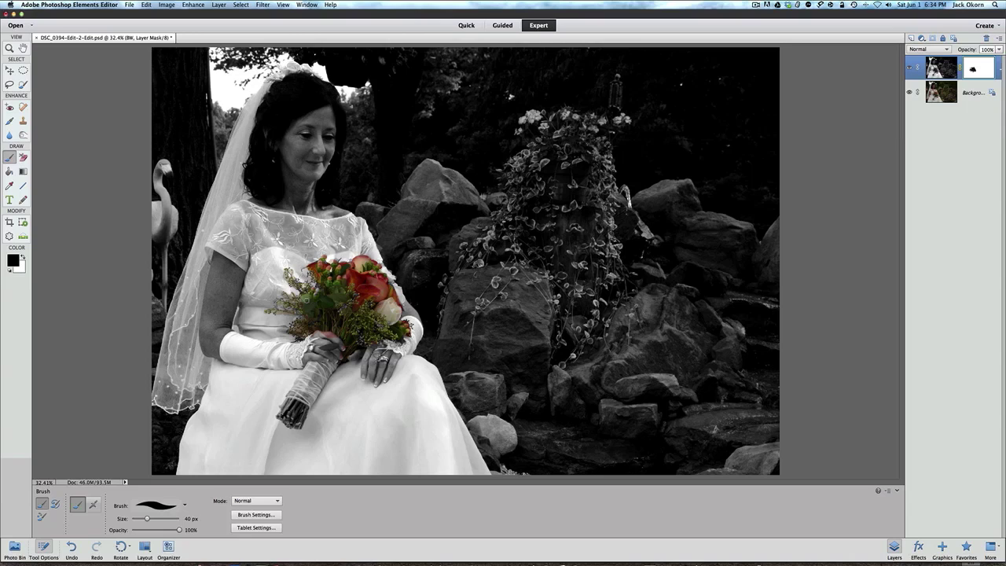
{"action": "key", "text": "bracketleft"}
{"action": "key", "text": "bracketright"}
{"action": "key", "text": "bracketright"}
{"action": "key", "text": "bracketright"}
{"action": "key", "text": "bracketright"}
Step: Switch the foreground to white and set a 30 px brush to paint out spilled colour
{"action": "key", "text": "x"}
{"action": "key", "text": "x"}
{"action": "key", "text": "x"}
{"action": "key", "text": "x"}
{"action": "key", "text": "x"}
{"action": "key", "text": "x"}
{"action": "key", "text": "x"}
{"action": "key", "text": "x"}
{"action": "key", "text": "x"}
{"action": "key", "text": "bracketleft"}
{"action": "key", "text": "bracketleft"}
{"action": "key", "text": "bracketleft"}
{"action": "key", "text": "bracketleft"}
{"action": "key", "text": "bracketleft"}
{"action": "key", "text": "bracketleft"}
{"action": "key", "text": "bracketleft"}
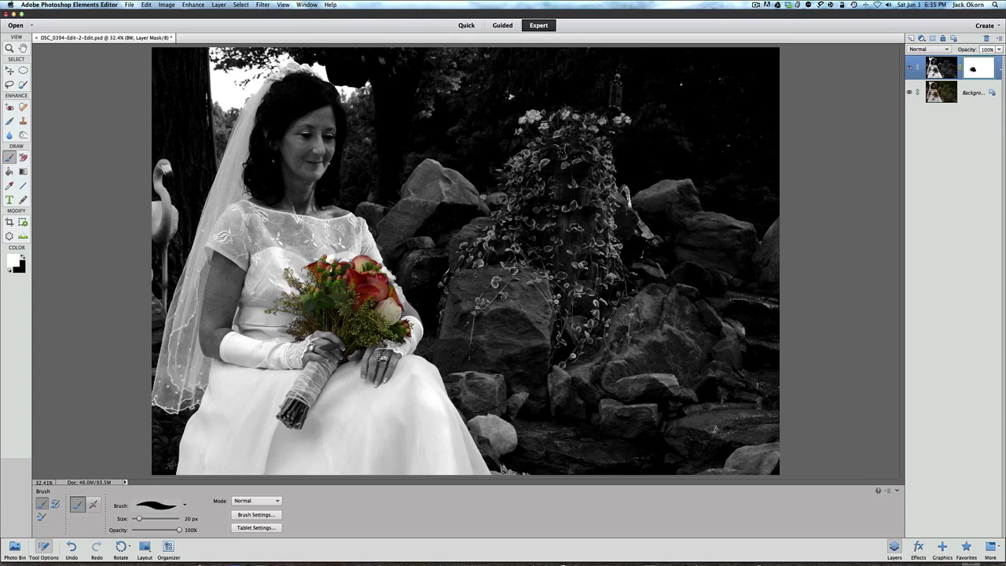
Step: Zoom in and touch up the bouquet edges with a 10 px brush, alternating black and white
{"action": "scroll", "coordinate": [444, 278], "scroll_direction": "up", "scroll_amount": 3}
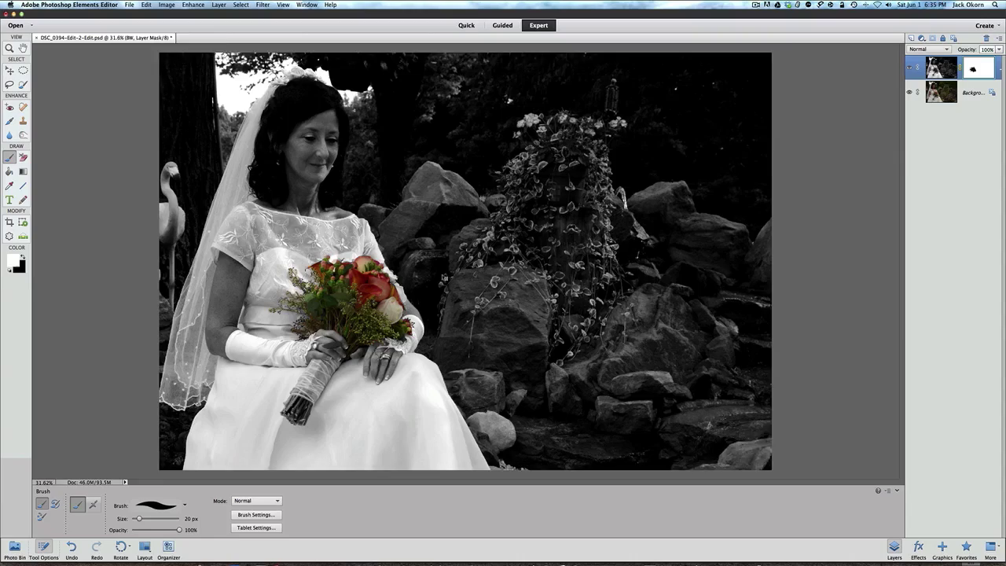
{"action": "scroll", "coordinate": [444, 277], "scroll_direction": "up", "scroll_amount": 5}
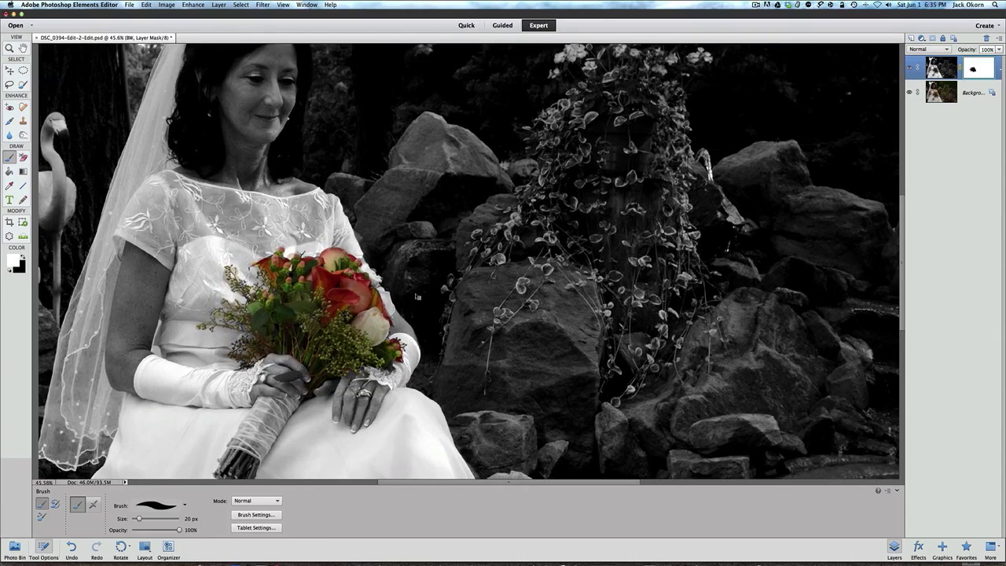
{"action": "scroll", "coordinate": [417, 297], "scroll_direction": "up", "scroll_amount": 3}
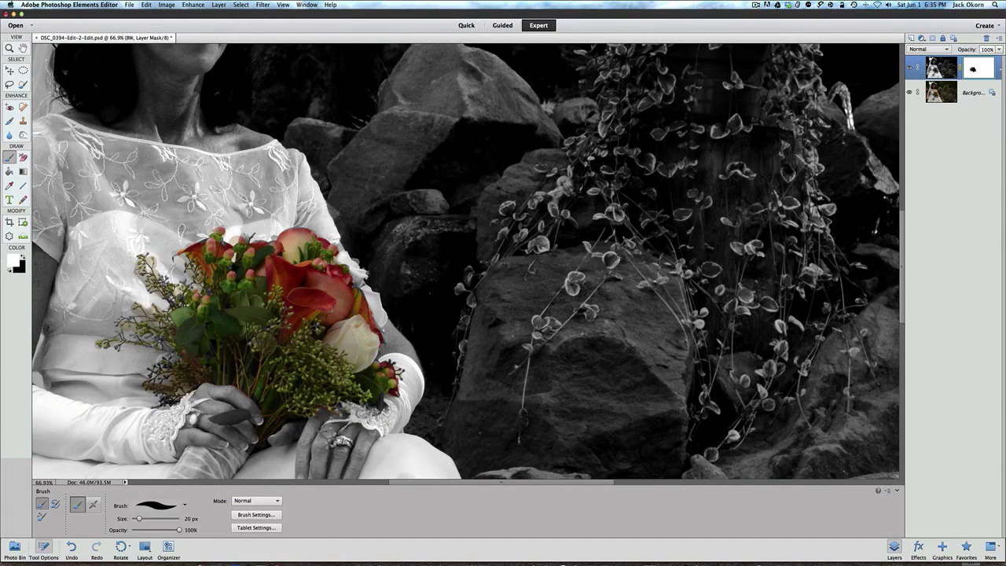
{"action": "key", "text": "bracketleft"}
{"action": "key", "text": "x"}
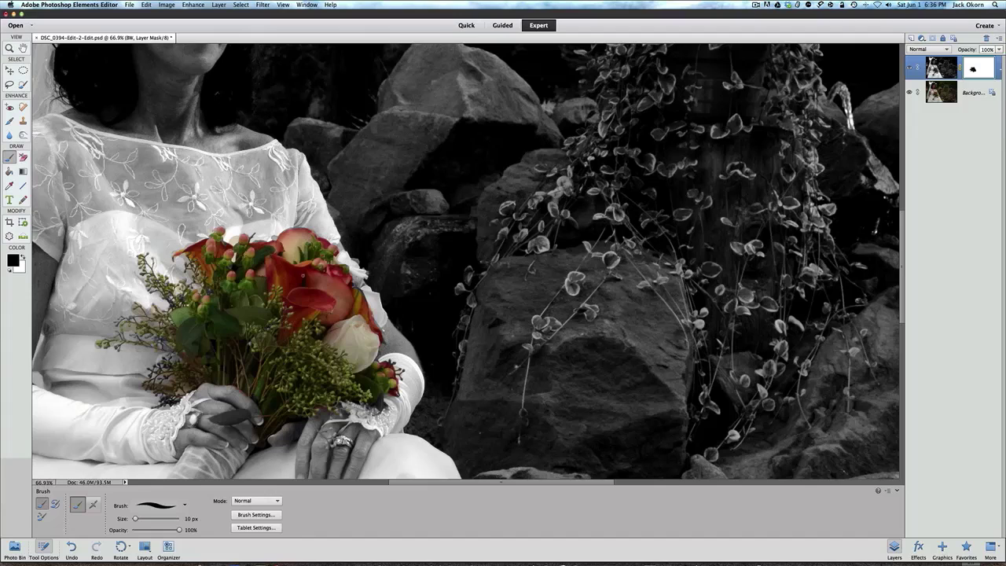
{"action": "key", "text": "x"}
Step: Fit the photo on screen, then toggle the BW and Background layers off and on to compare
{"action": "left_click", "coordinate": [286, 7]}
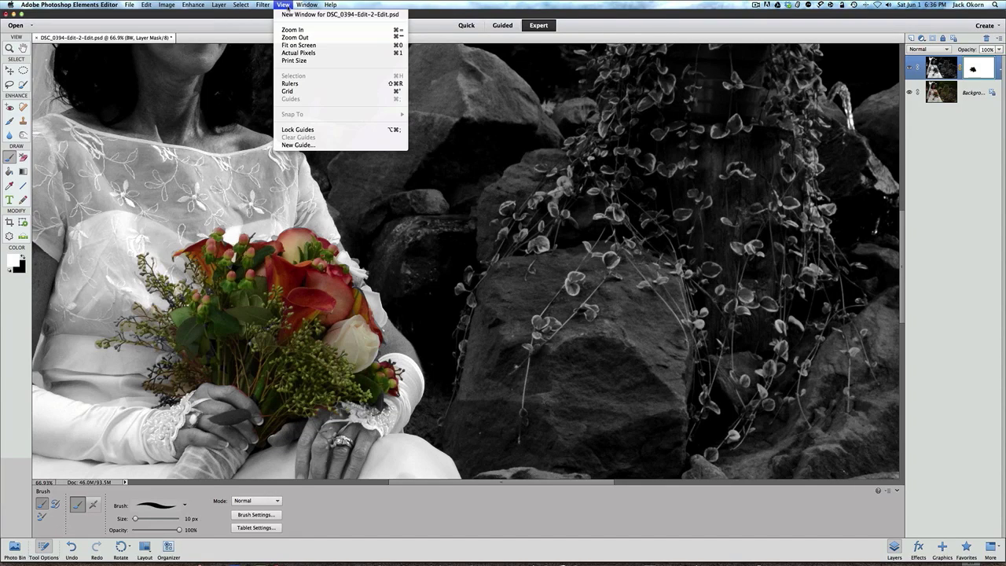
{"action": "left_click", "coordinate": [292, 45]}
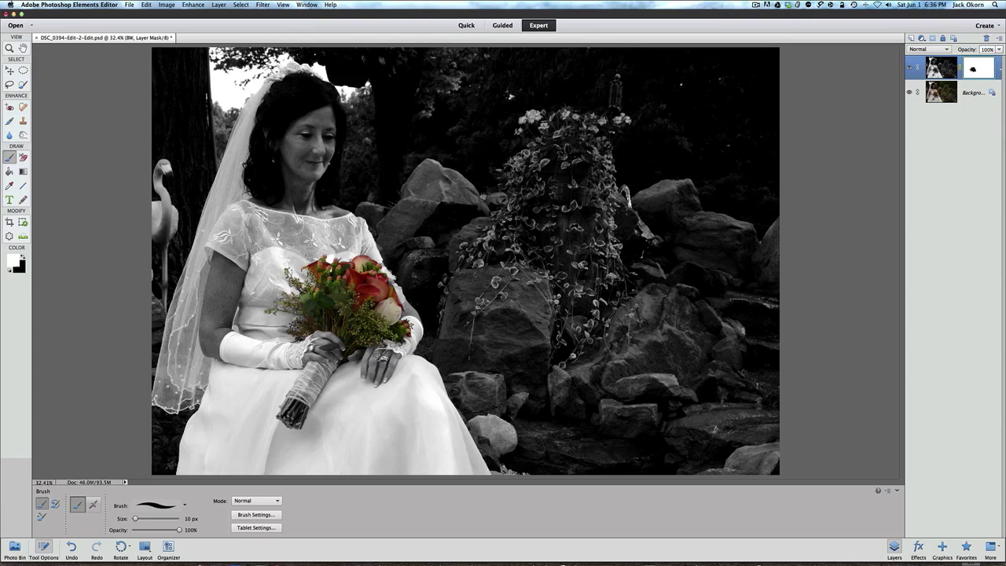
{"action": "left_click", "coordinate": [910, 68]}
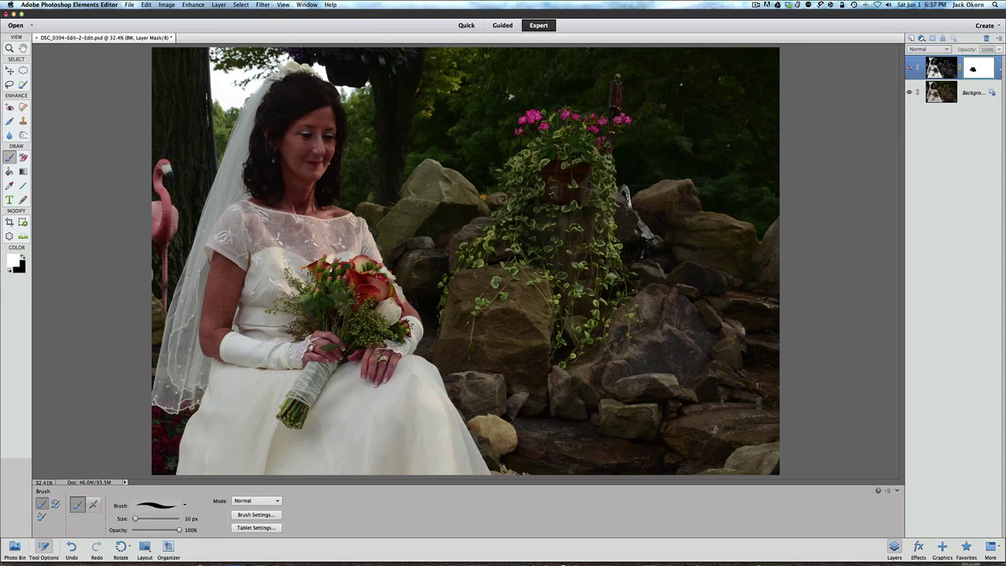
{"action": "left_click", "coordinate": [909, 92]}
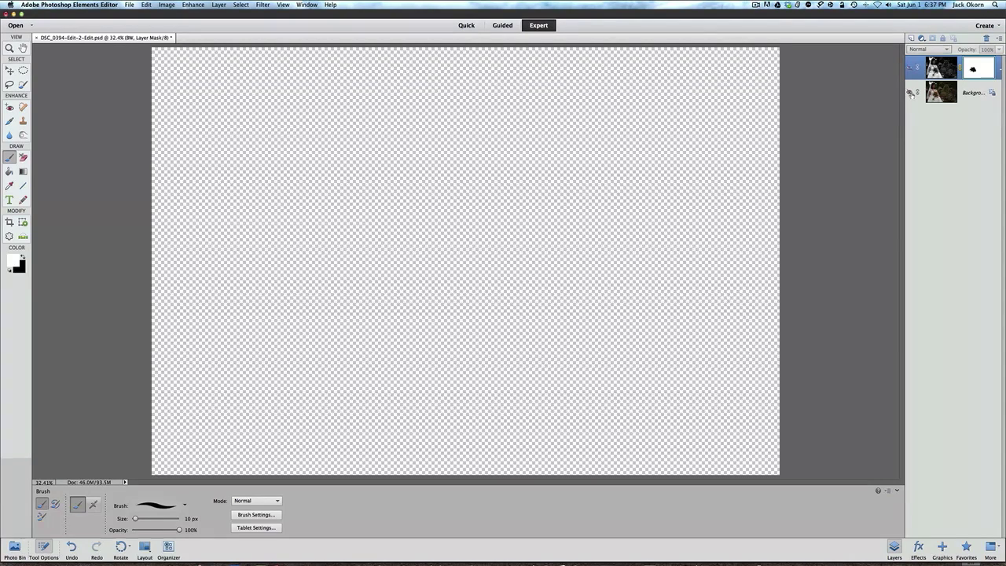
{"action": "left_click", "coordinate": [910, 93]}
{"action": "left_click", "coordinate": [909, 70]}
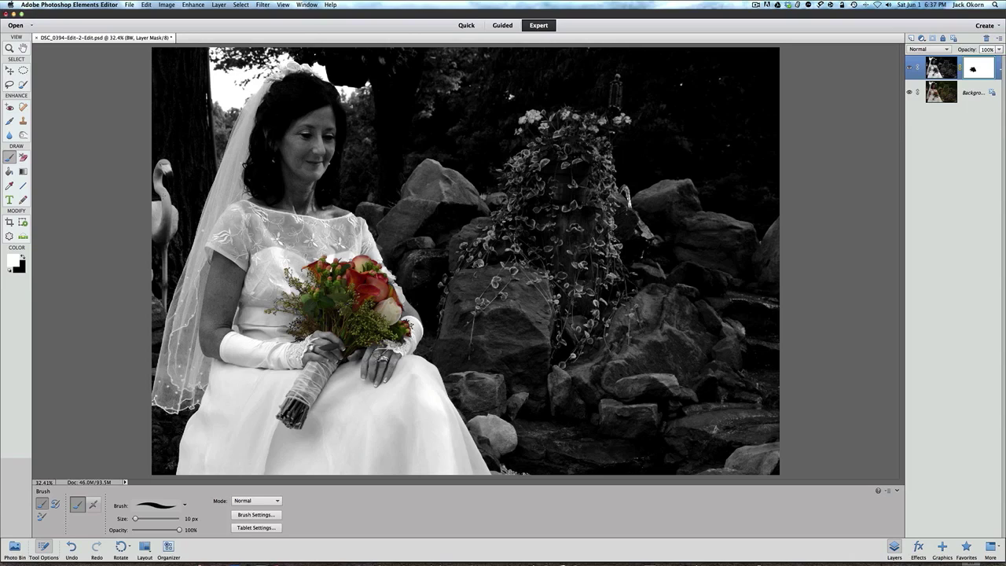
Step: Paint black over the flamingo and its leg with a 60 then 40 px brush to restore pink
{"action": "key", "text": "bracketright"}
{"action": "key", "text": "bracketright"}
{"action": "key", "text": "bracketright"}
{"action": "key", "text": "bracketright"}
{"action": "key", "text": "bracketright"}
{"action": "key", "text": "bracketright"}
{"action": "key", "text": "x"}
{"action": "mouse_move", "coordinate": [158, 211]}
{"action": "left_mouse_down"}
{"action": "mouse_move", "coordinate": [157, 232]}
{"action": "mouse_move", "coordinate": [161, 162]}
{"action": "mouse_move", "coordinate": [174, 228]}
{"action": "mouse_move", "coordinate": [166, 246]}
{"action": "left_mouse_up"}
{"action": "key", "text": "bracketleft"}
{"action": "key", "text": "bracketleft"}
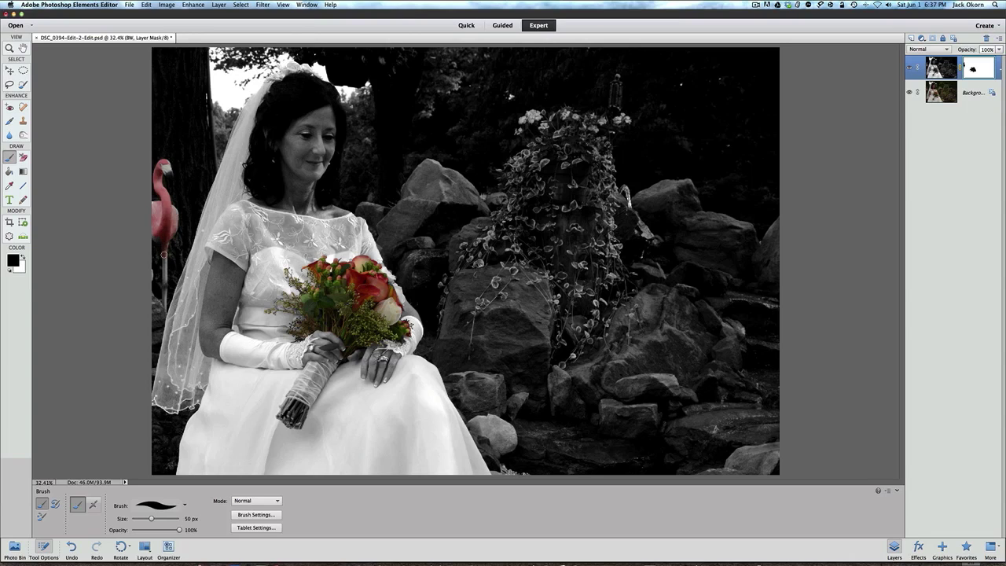
{"action": "key", "text": "bracketleft"}
{"action": "left_click_drag", "start_coordinate": [166, 282], "coordinate": [164, 310]}
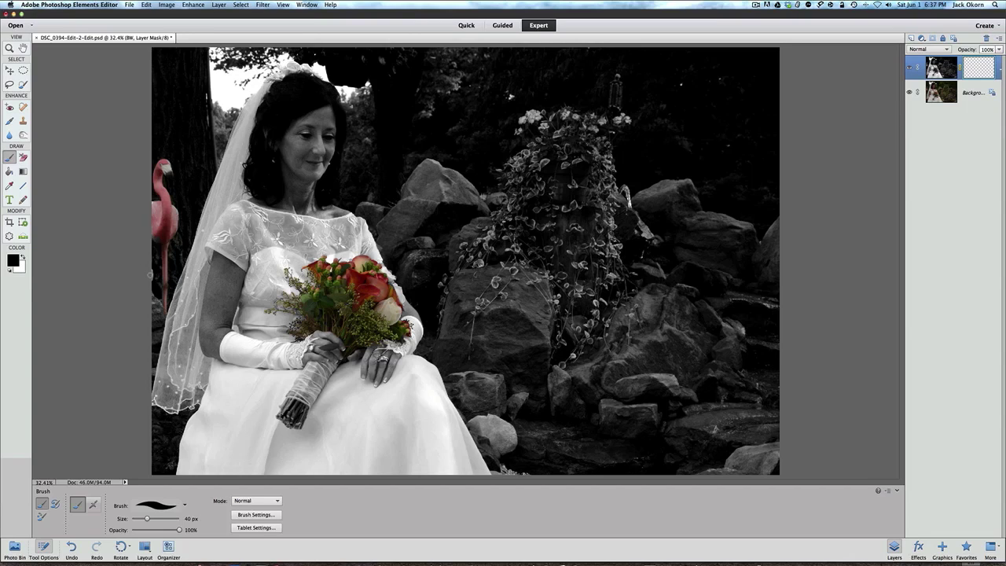